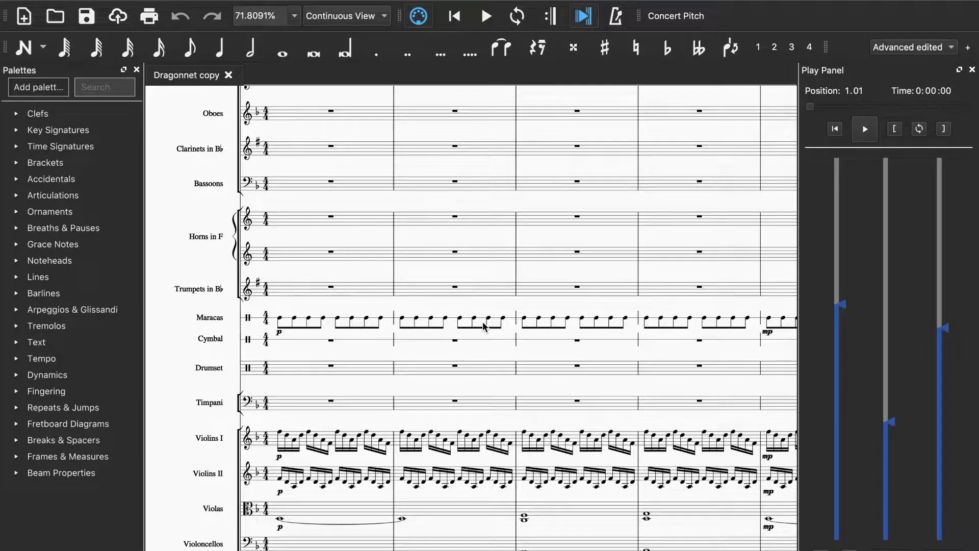
Step: Review the synthesizer soundfonts, leave MuseScore_General.sf3 selected, and close the synthesizer
{"action": "left_click", "coordinate": [170, 7]}
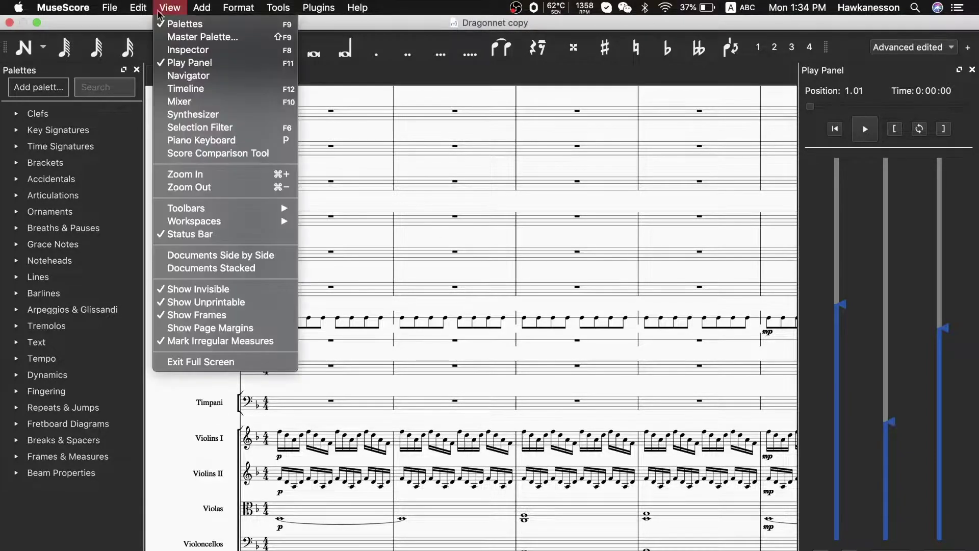
{"action": "left_click", "coordinate": [191, 115]}
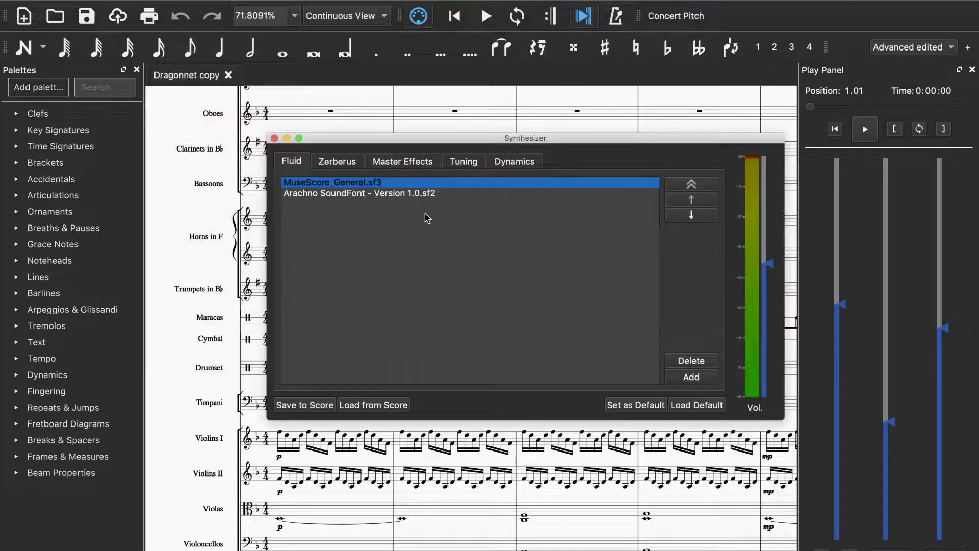
{"action": "left_click", "coordinate": [411, 197]}
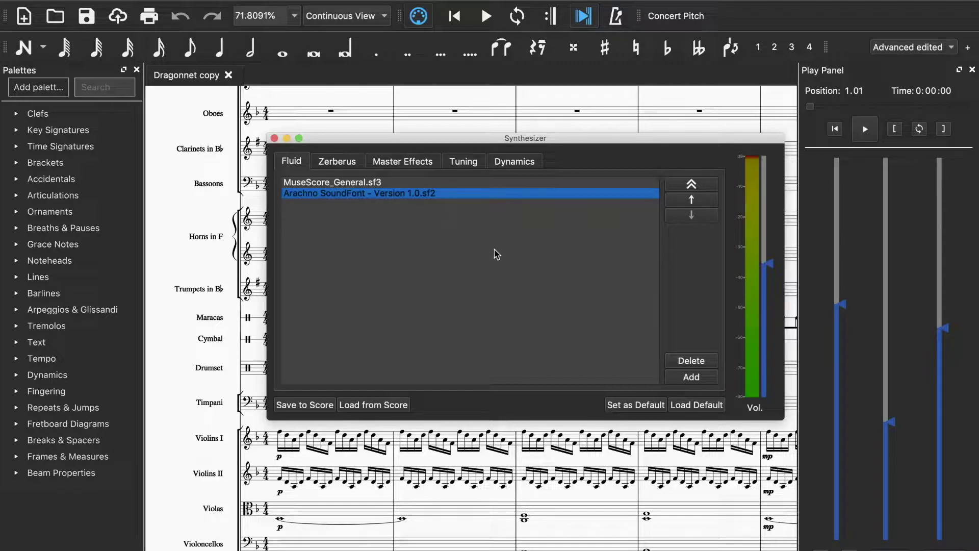
{"action": "left_click", "coordinate": [308, 181]}
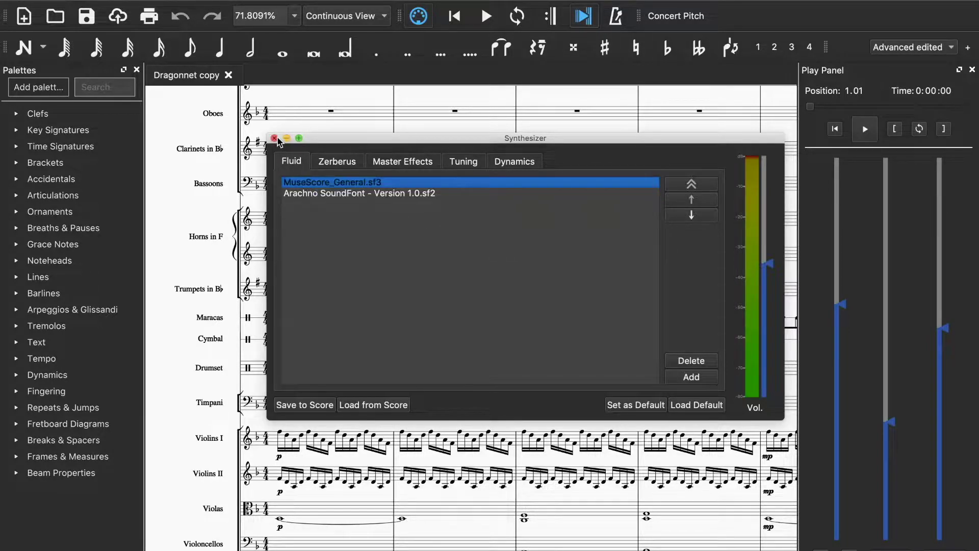
{"action": "left_click", "coordinate": [275, 138]}
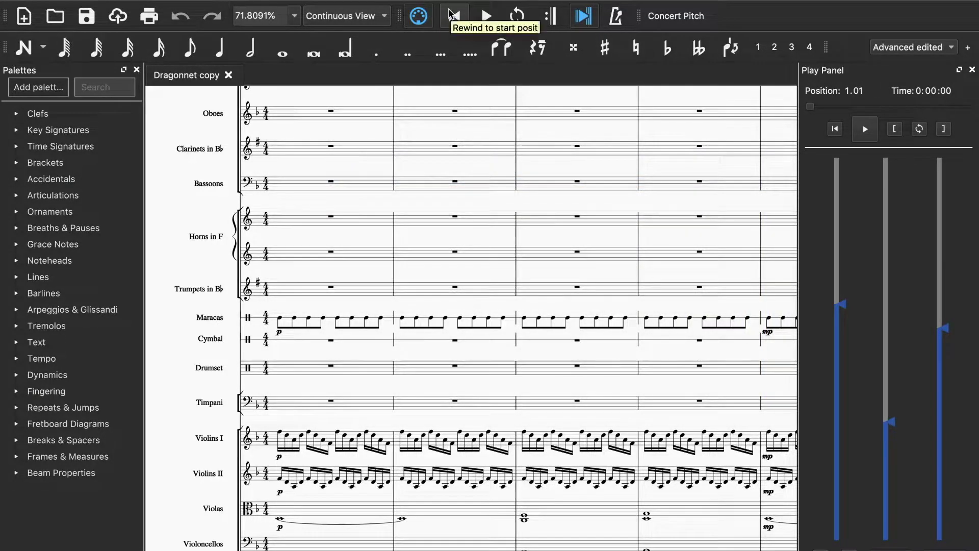
Step: Raise the system volume, push the Play Panel volume to maximum, and start playback
{"action": "key", "text": "XF86AudioMute"}
{"action": "key", "text": "XF86AudioRaiseVolume"}
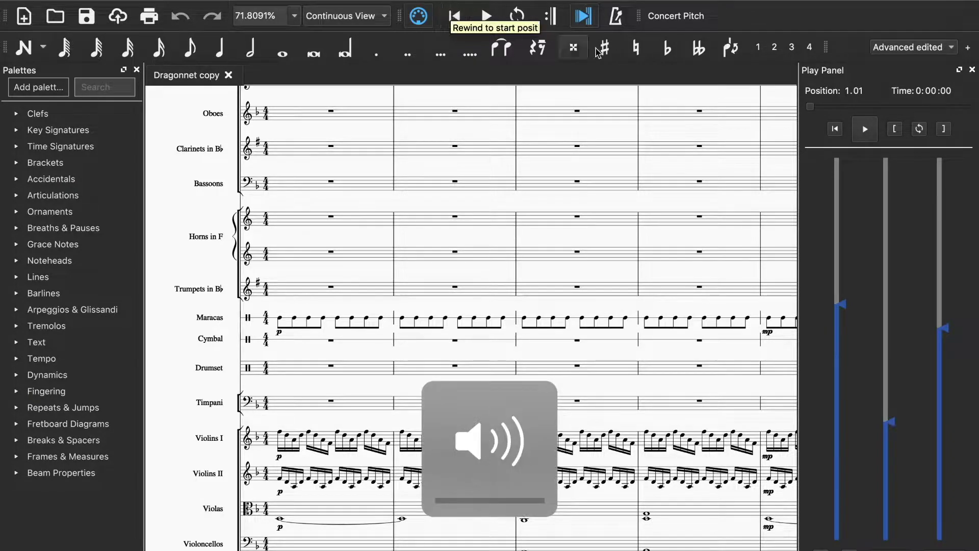
{"action": "left_click_drag", "start_coordinate": [946, 328], "coordinate": [947, 166]}
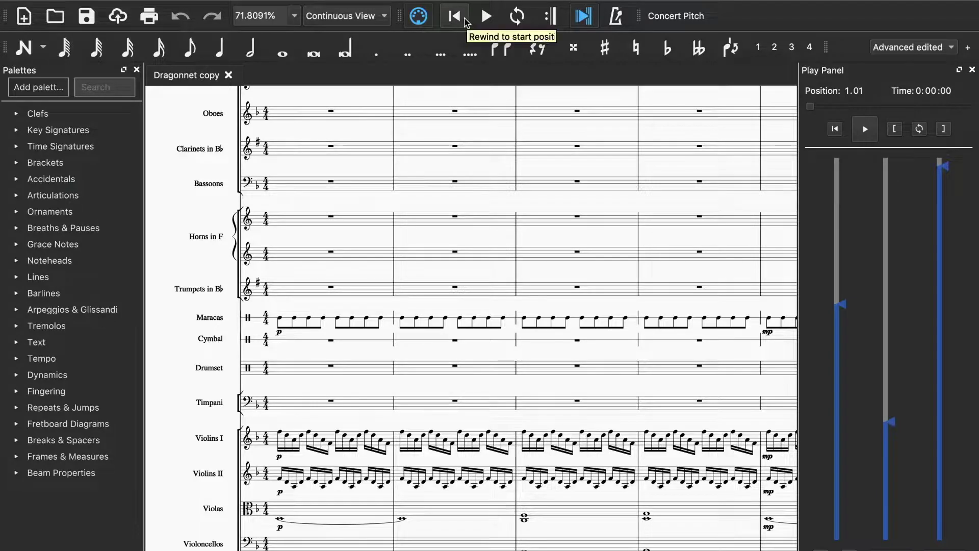
{"action": "left_click", "coordinate": [485, 17]}
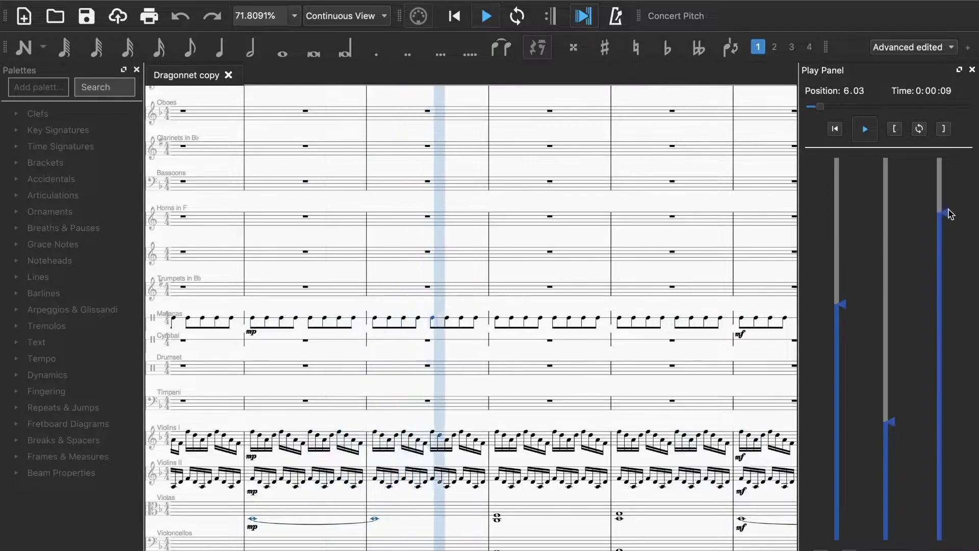
Step: Settle the Play Panel volume near three-quarters during playback, then stop around measure 65
{"action": "left_click_drag", "start_coordinate": [949, 209], "coordinate": [952, 232]}
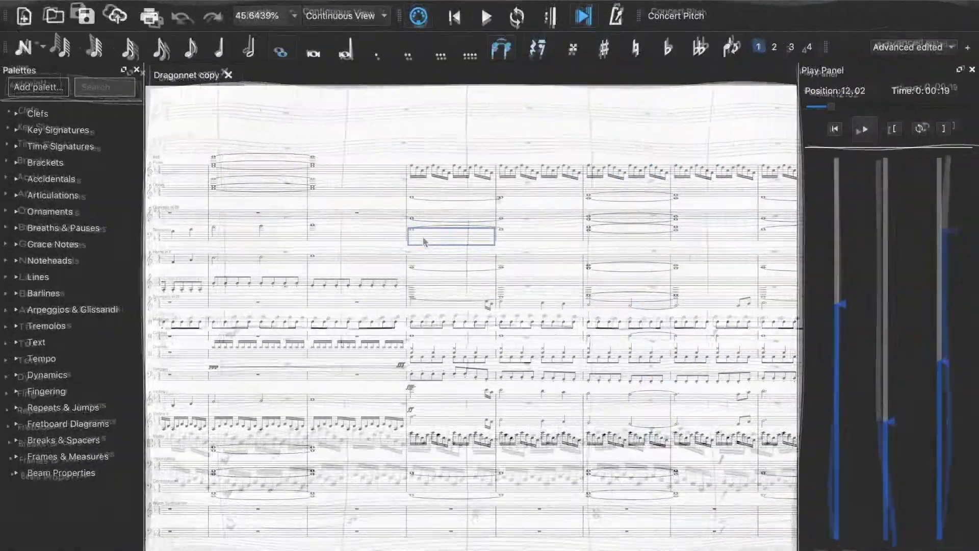
{"action": "left_click_drag", "start_coordinate": [942, 361], "coordinate": [943, 306]}
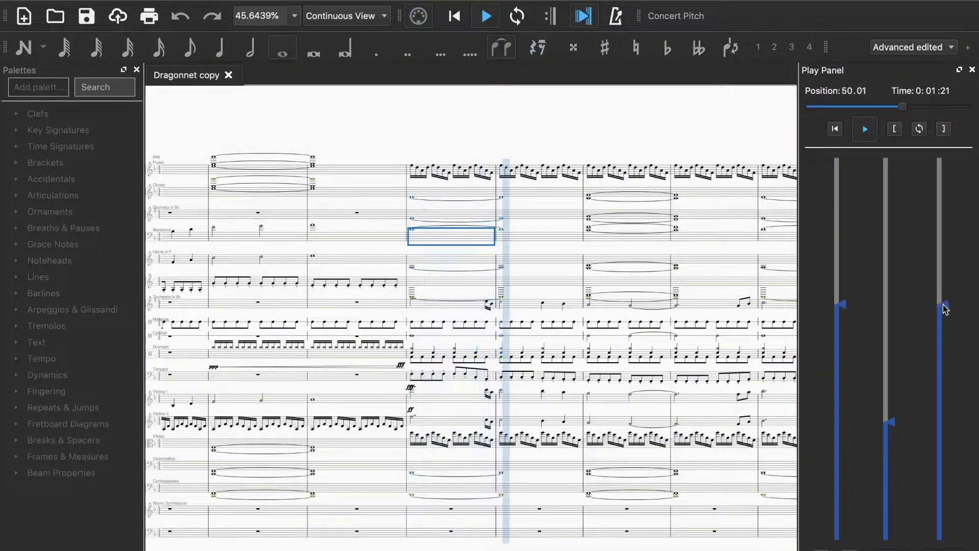
{"action": "left_click_drag", "start_coordinate": [943, 305], "coordinate": [941, 271]}
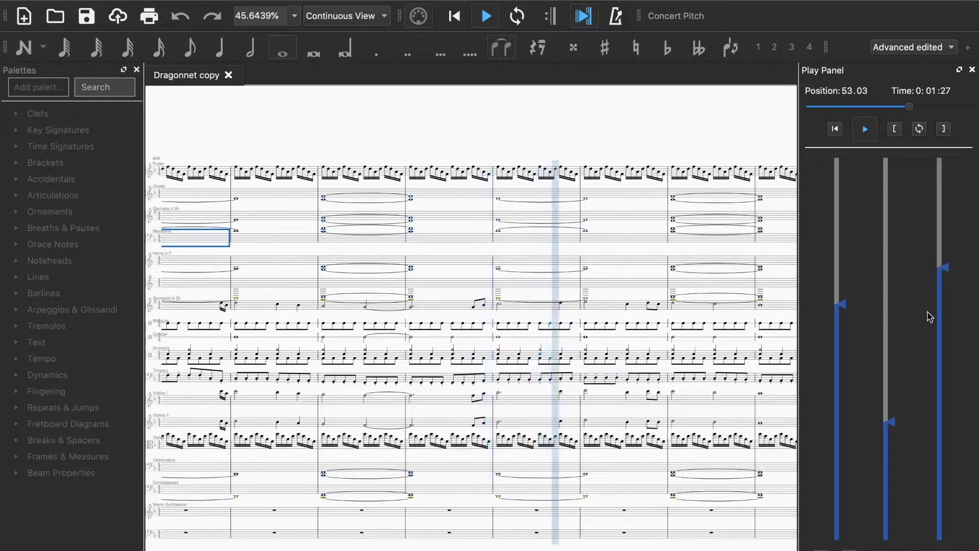
{"action": "scroll", "coordinate": [714, 356], "scroll_direction": "up", "scroll_amount": 2, "text": "ctrl"}
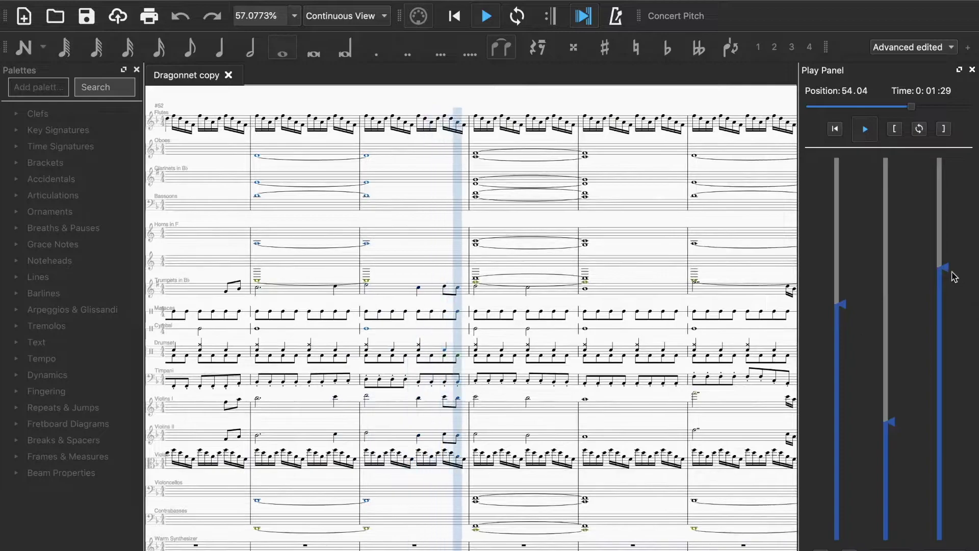
{"action": "left_click_drag", "start_coordinate": [948, 267], "coordinate": [946, 289]}
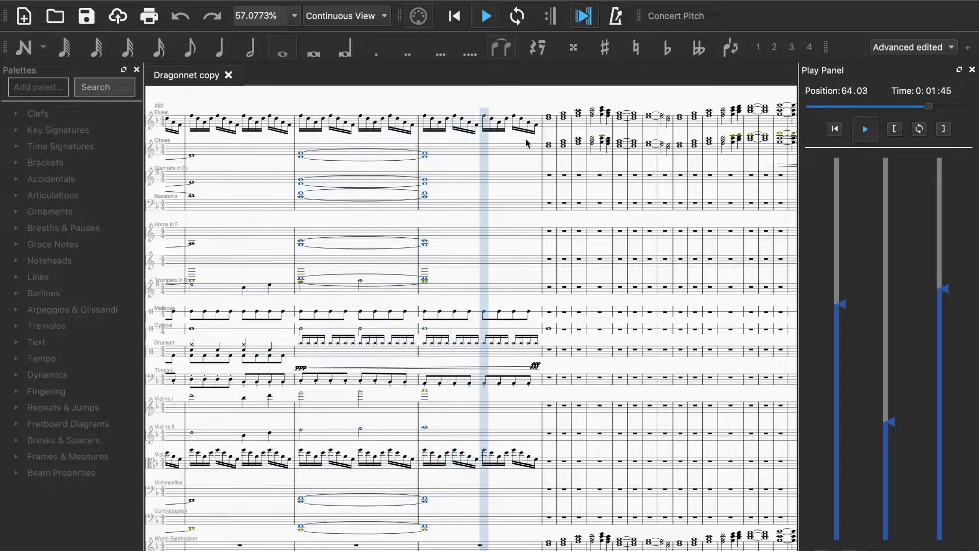
{"action": "left_click", "coordinate": [485, 18]}
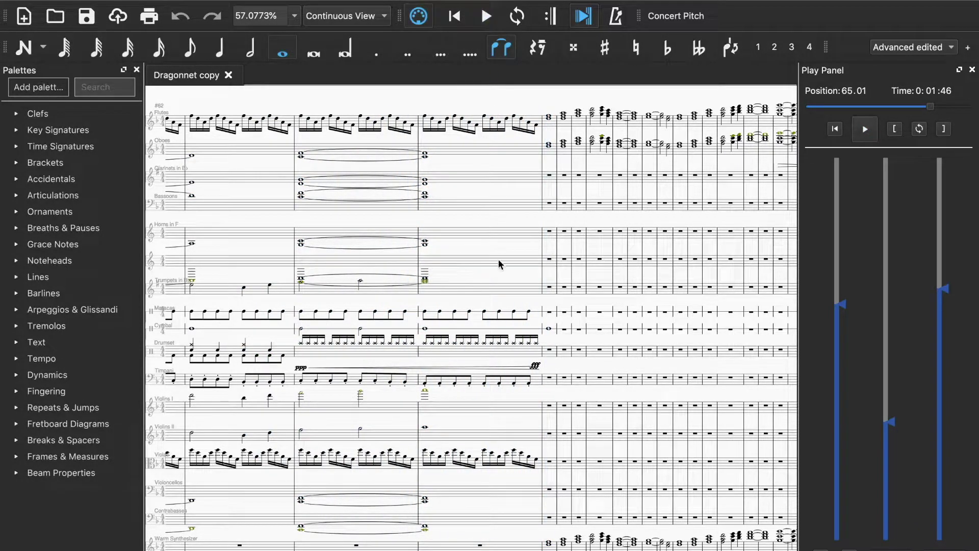
{"action": "scroll", "coordinate": [499, 260], "scroll_direction": "left", "scroll_amount": 2}
{"action": "scroll", "coordinate": [498, 259], "scroll_direction": "down", "scroll_amount": 3}
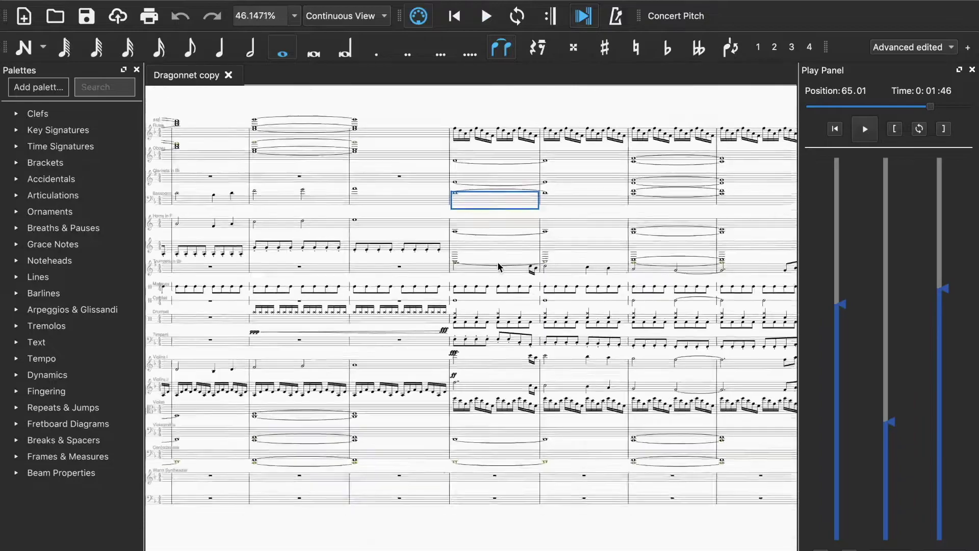
{"action": "scroll", "coordinate": [498, 265], "scroll_direction": "left", "scroll_amount": 5}
{"action": "scroll", "coordinate": [497, 264], "scroll_direction": "up", "scroll_amount": 2}
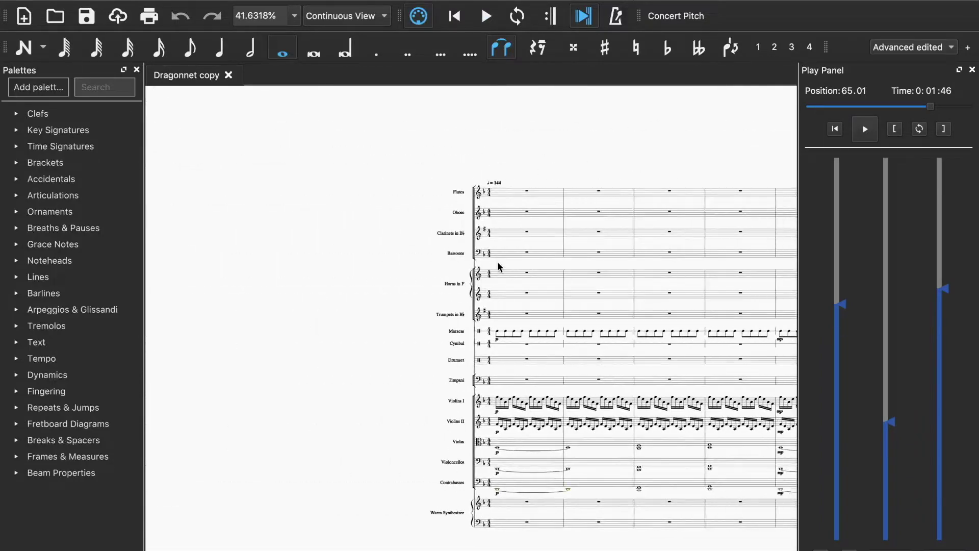
{"action": "scroll", "coordinate": [497, 264], "scroll_direction": "right", "scroll_amount": 5}
{"action": "scroll", "coordinate": [497, 265], "scroll_direction": "down", "scroll_amount": 2}
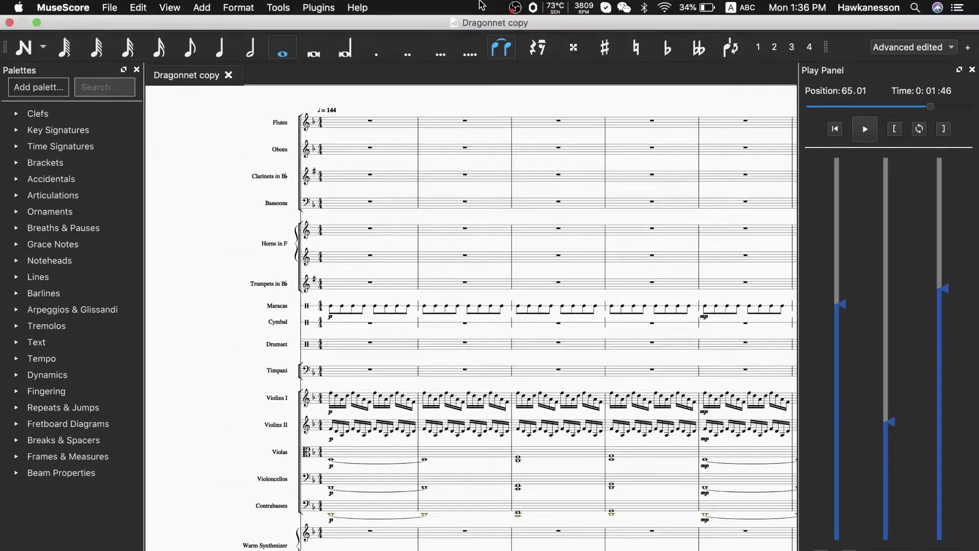
{"action": "left_click", "coordinate": [568, 5]}
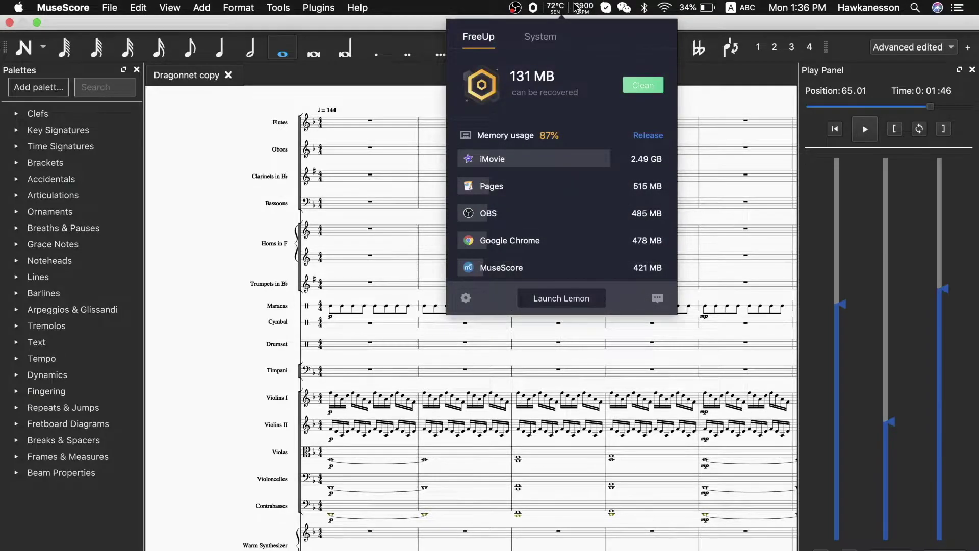
{"action": "left_click", "coordinate": [576, 10]}
{"action": "left_click", "coordinate": [575, 10]}
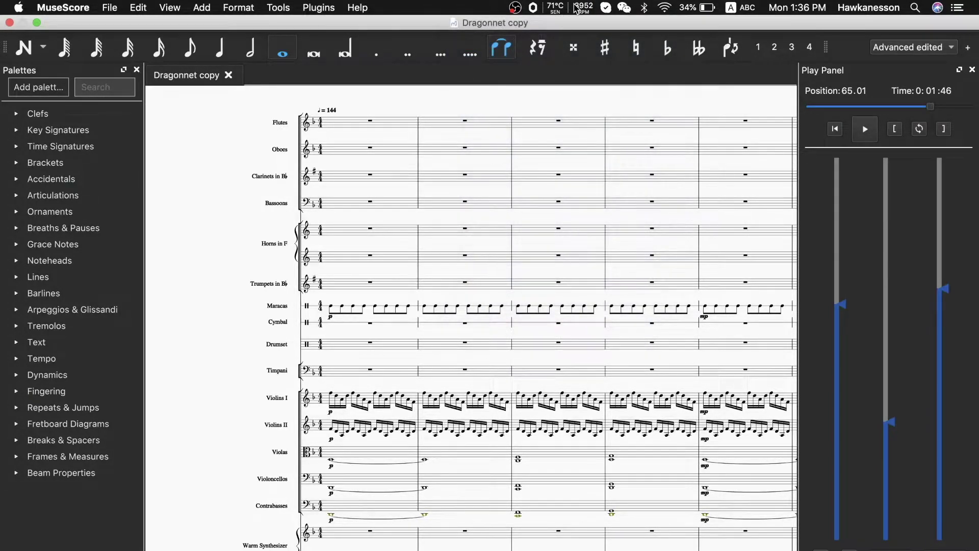
{"action": "left_click", "coordinate": [575, 9]}
{"action": "left_click", "coordinate": [576, 9]}
{"action": "left_click", "coordinate": [563, 10]}
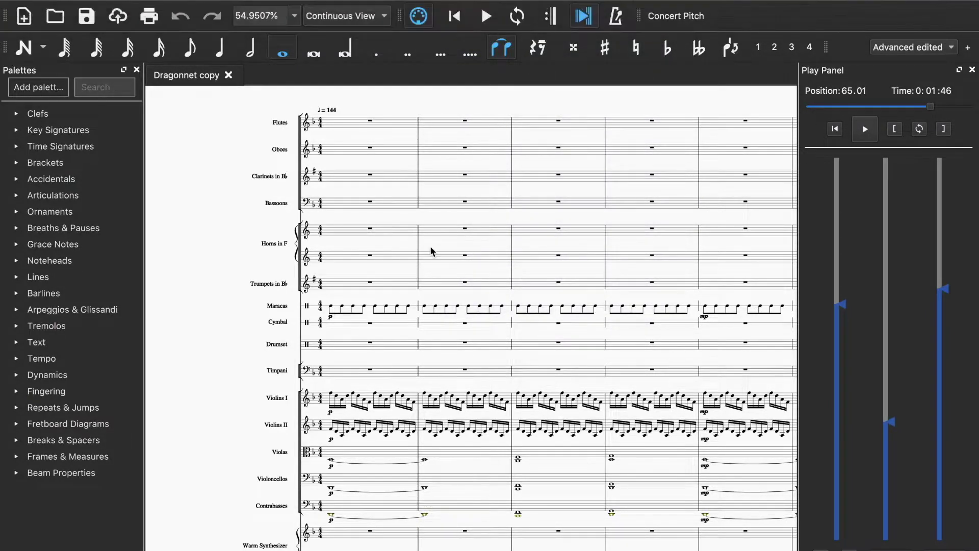
Step: Remove the Arachno SoundFont from the synthesizer's soundfont list
{"action": "mouse_move", "coordinate": [490, 2]}
{"action": "left_click", "coordinate": [176, 6]}
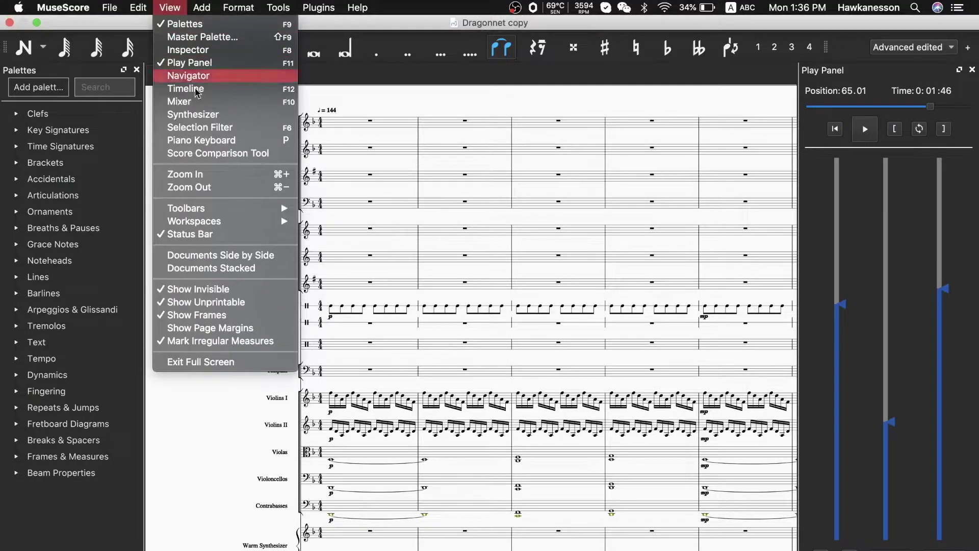
{"action": "left_click", "coordinate": [203, 116]}
{"action": "left_click", "coordinate": [342, 193]}
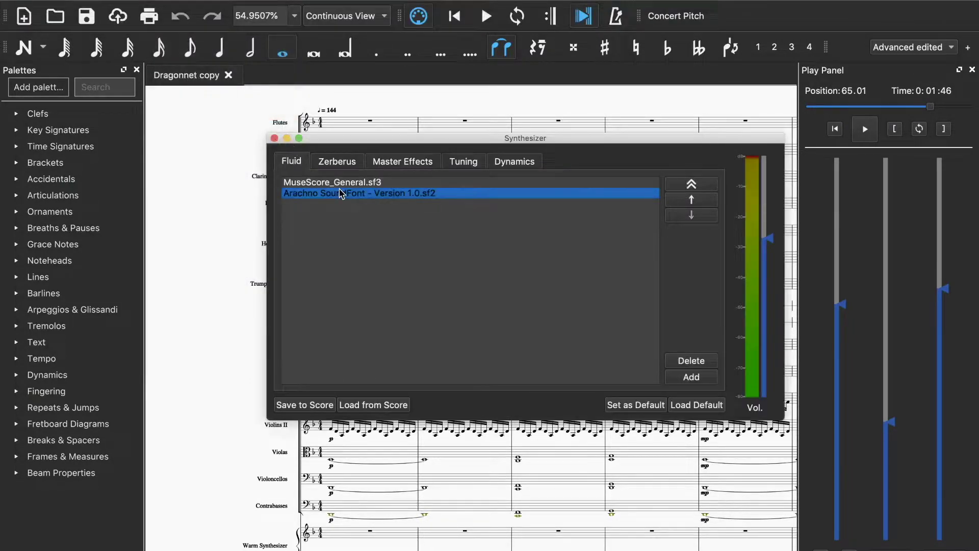
{"action": "left_click", "coordinate": [690, 361]}
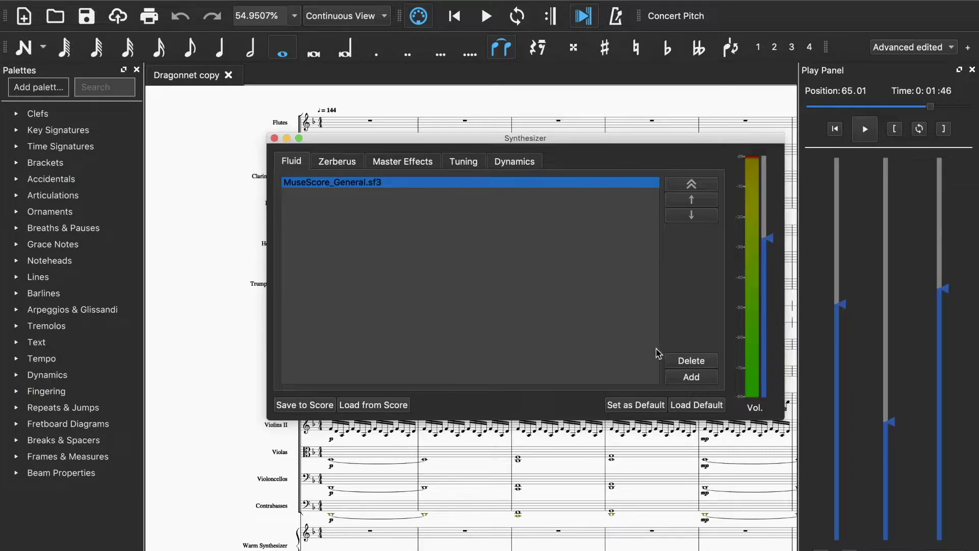
Step: Re-add the Arachno SoundFont ahead of MuseScore_General and save the setup to the score
{"action": "left_click", "coordinate": [686, 376]}
{"action": "left_click", "coordinate": [494, 212]}
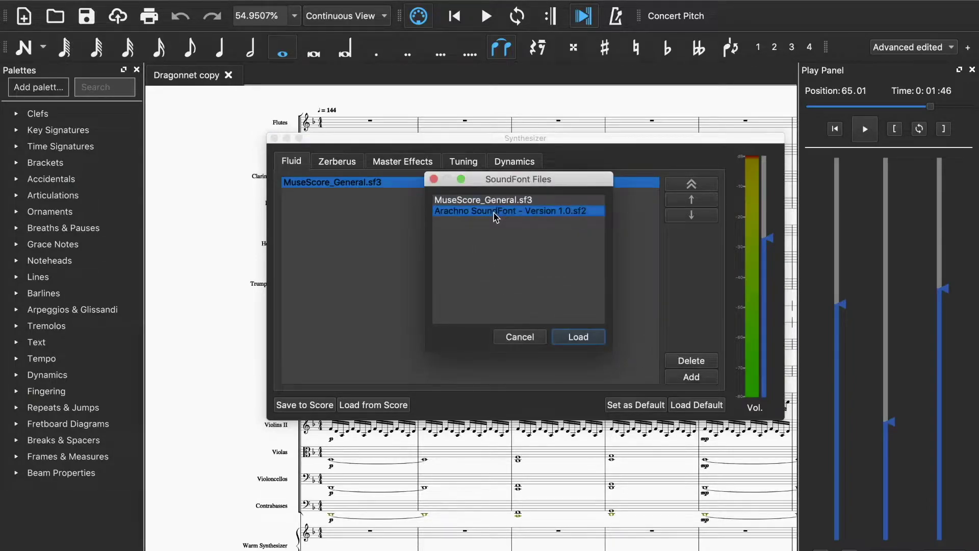
{"action": "left_click", "coordinate": [570, 334]}
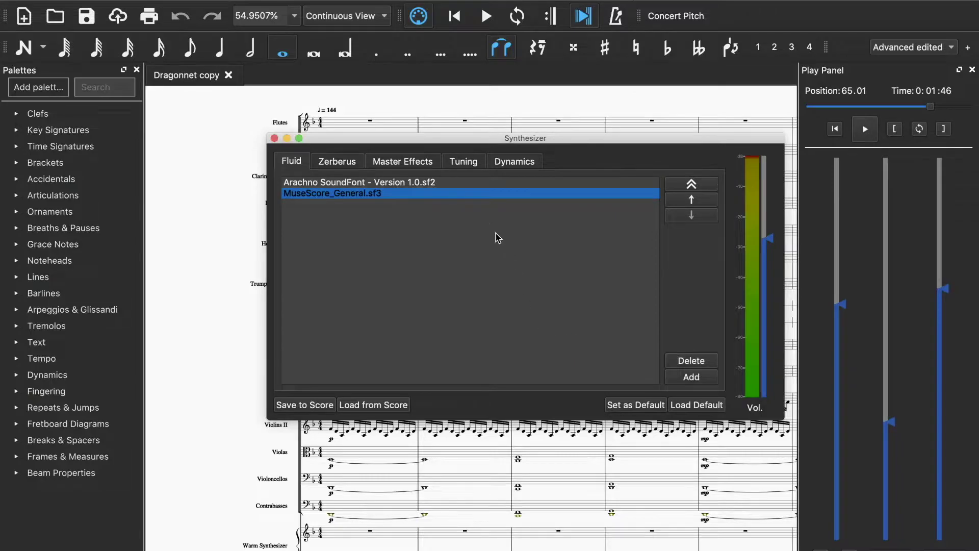
{"action": "left_click", "coordinate": [462, 183]}
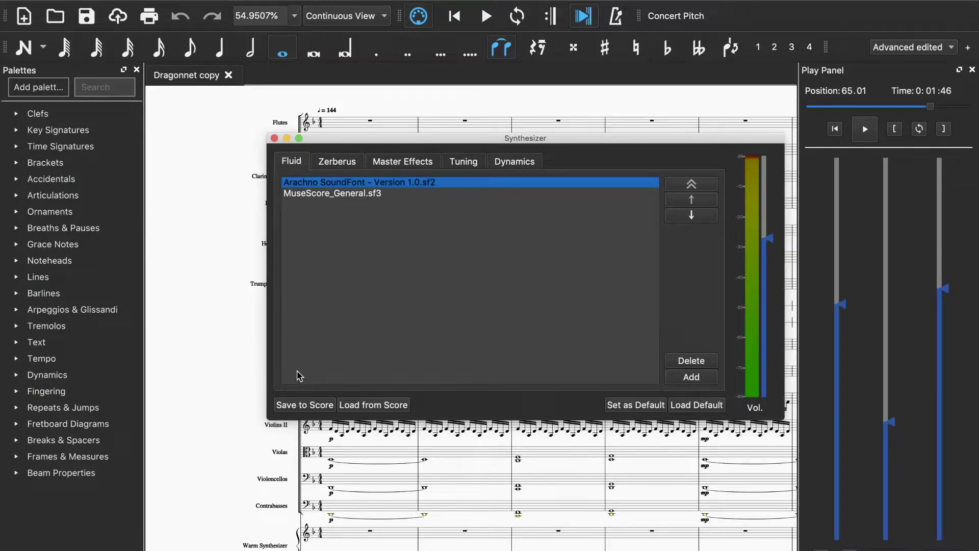
{"action": "left_click", "coordinate": [308, 406]}
Step: Close the synthesizer and play the score from the start with the volume raised
{"action": "left_click", "coordinate": [274, 138]}
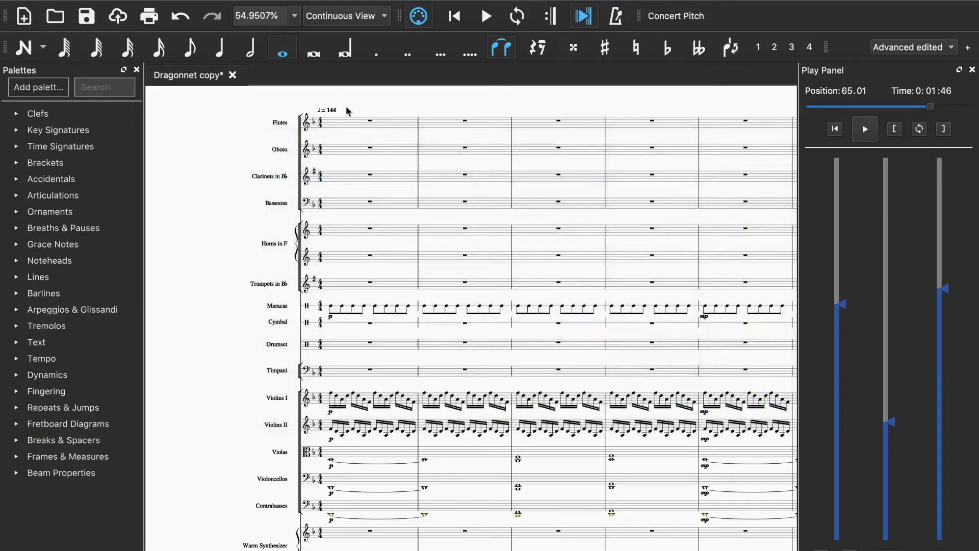
{"action": "left_click", "coordinate": [454, 15]}
{"action": "left_click", "coordinate": [485, 16]}
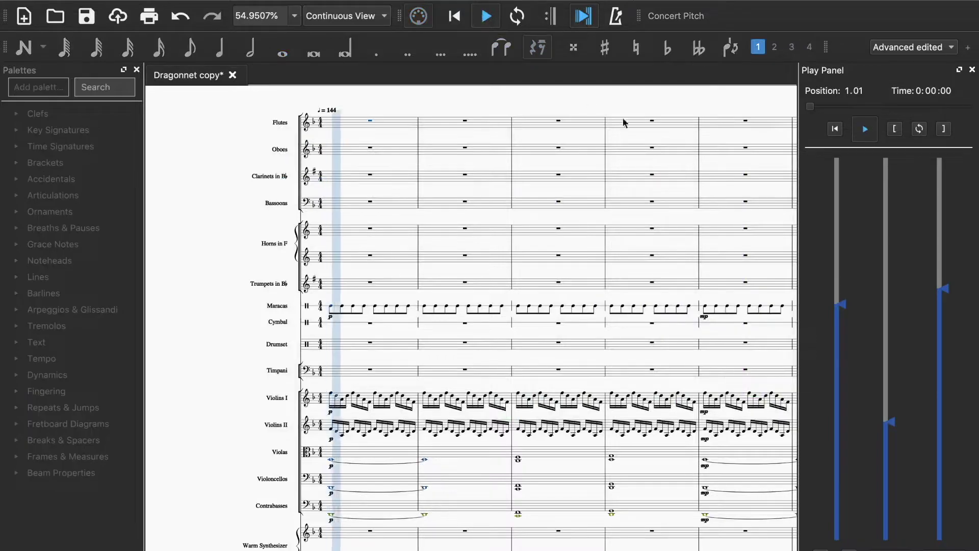
{"action": "left_click_drag", "start_coordinate": [944, 287], "coordinate": [946, 228]}
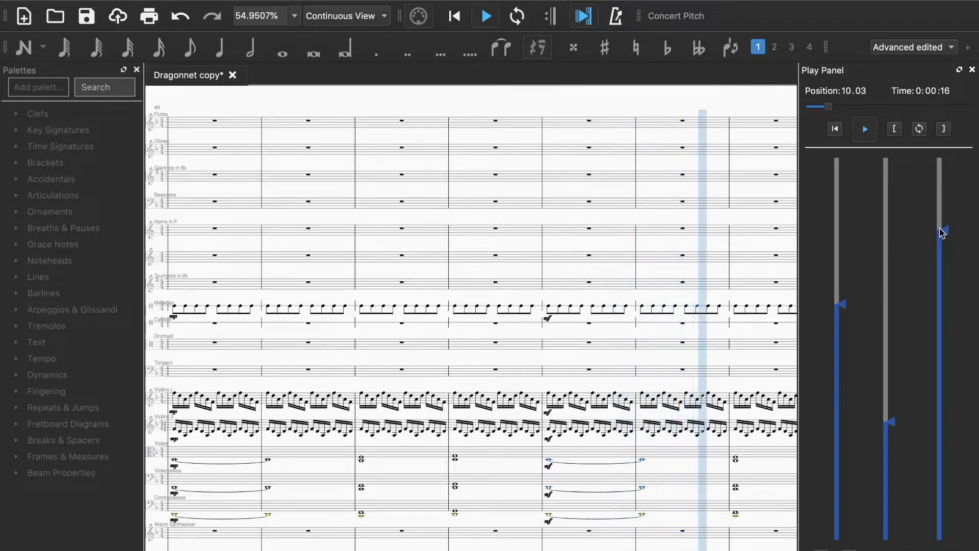
Step: Fine-tune the playback volume while it plays, then stop around measure 65 and save
{"action": "left_click_drag", "start_coordinate": [944, 230], "coordinate": [945, 222]}
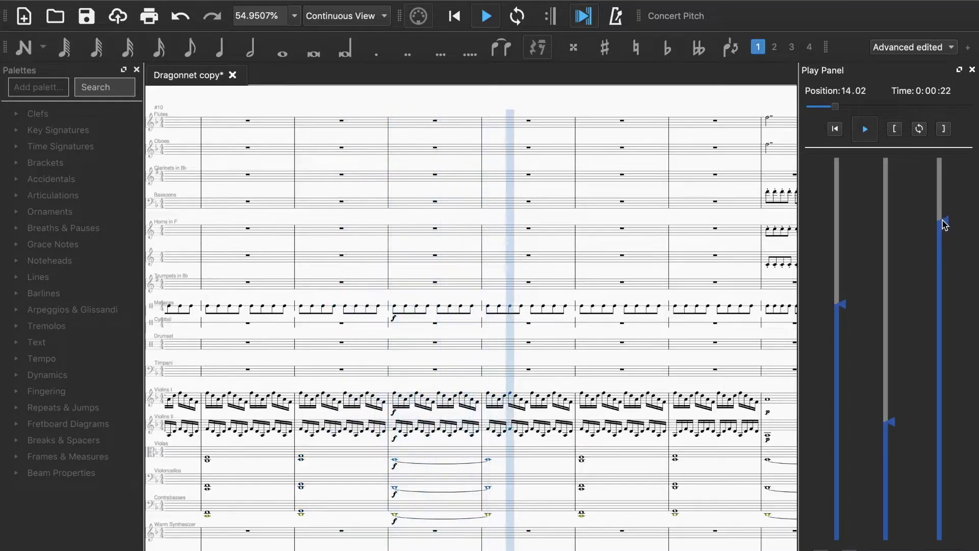
{"action": "left_click_drag", "start_coordinate": [944, 222], "coordinate": [946, 240]}
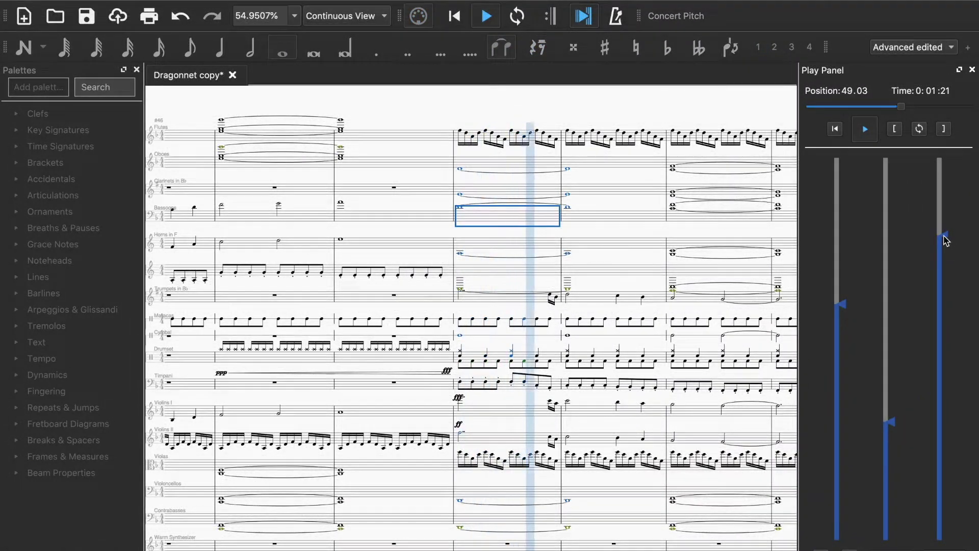
{"action": "left_click_drag", "start_coordinate": [945, 236], "coordinate": [945, 322]}
{"action": "left_click_drag", "start_coordinate": [946, 312], "coordinate": [944, 301]}
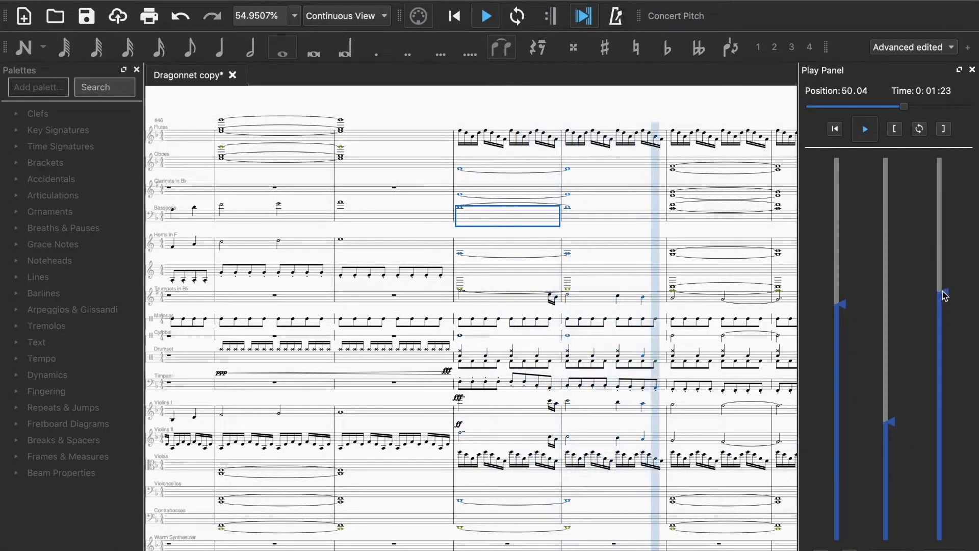
{"action": "left_click_drag", "start_coordinate": [944, 296], "coordinate": [943, 270]}
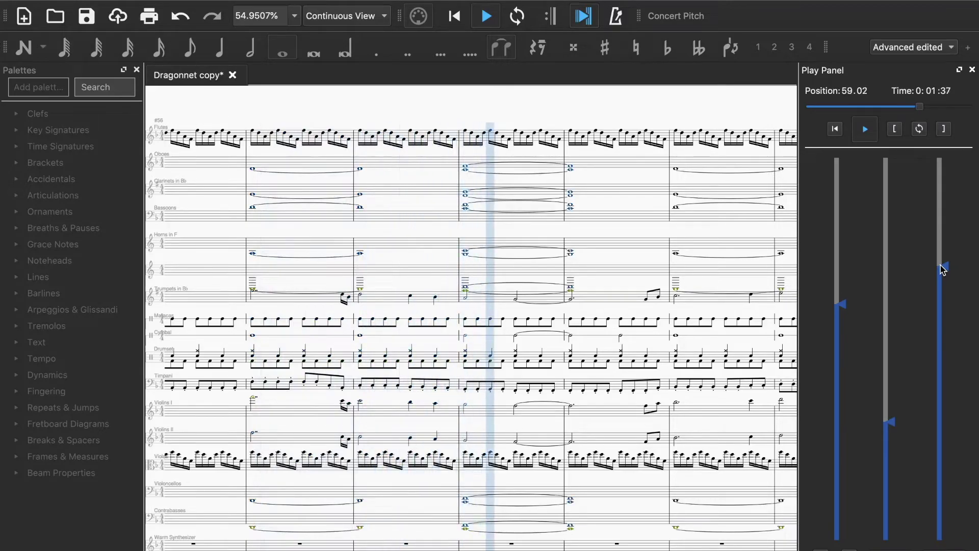
{"action": "left_click_drag", "start_coordinate": [942, 267], "coordinate": [945, 267]}
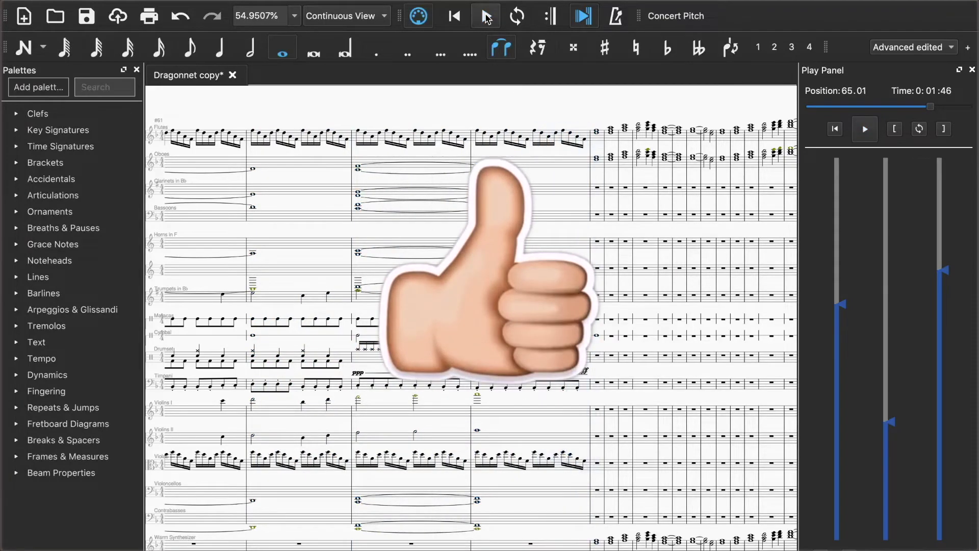
{"action": "left_click", "coordinate": [487, 16]}
{"action": "left_click", "coordinate": [418, 16]}
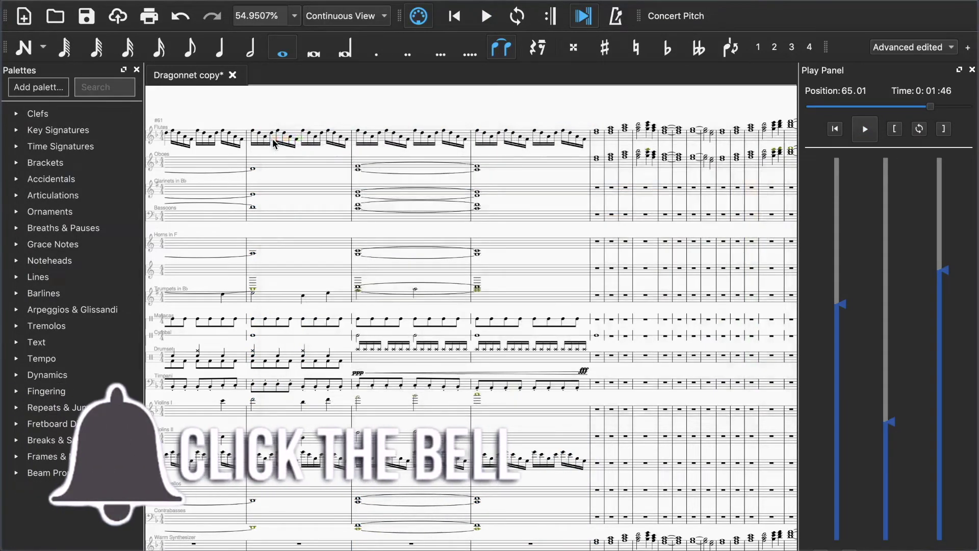